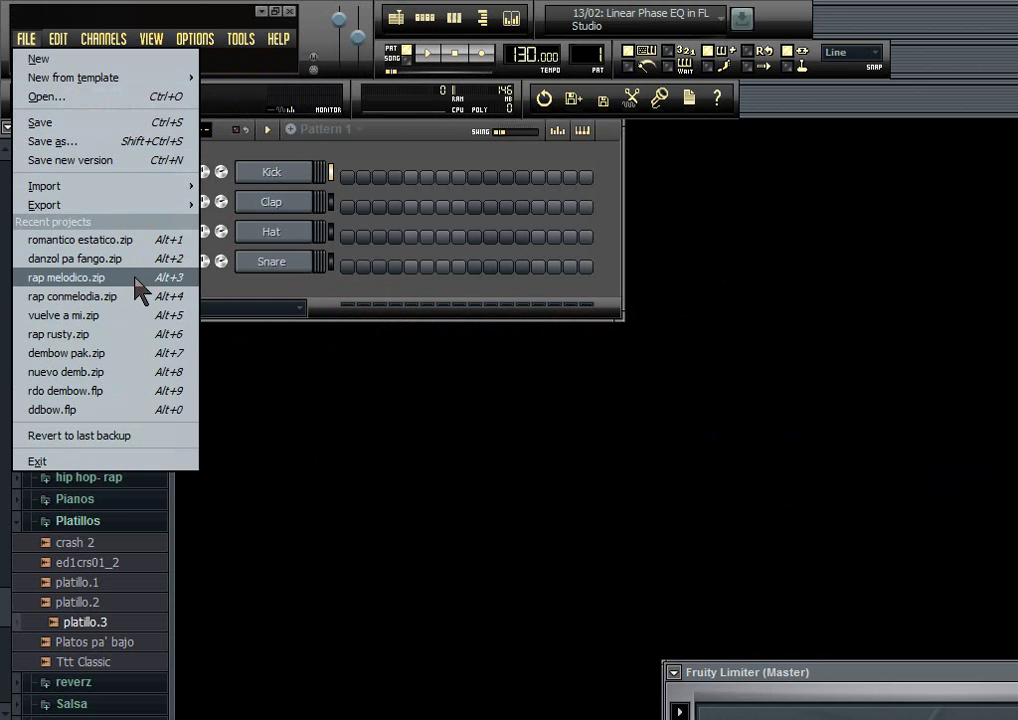
Step: Open the project file balada.zip from the "pista de fl studio" folder
click(62, 96)
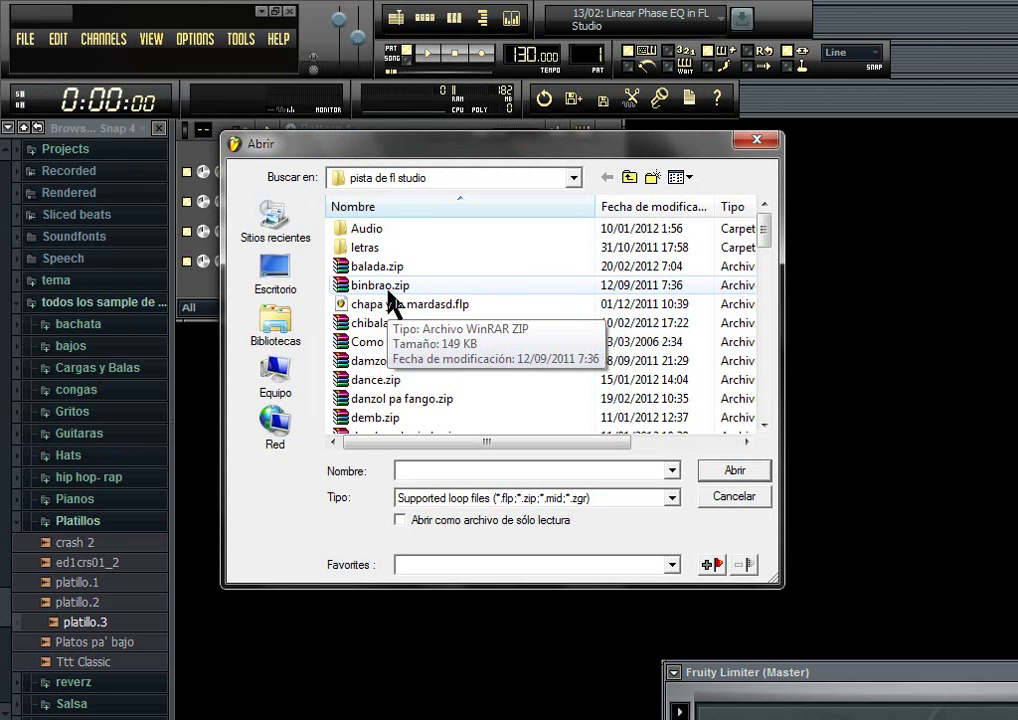
click(381, 267)
click(721, 474)
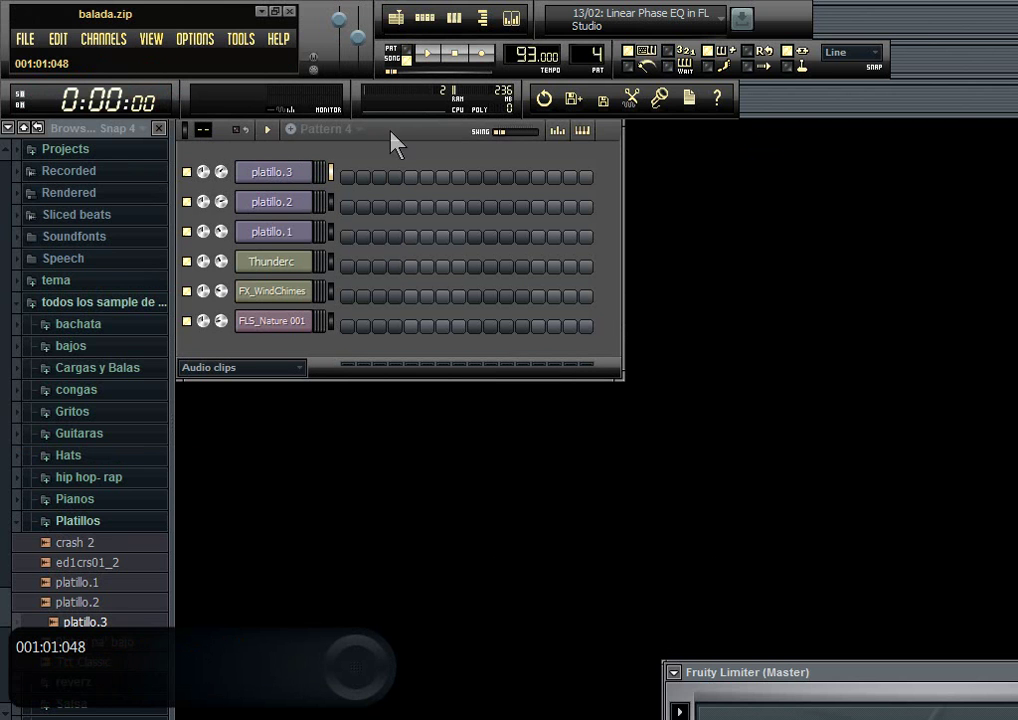
Step: Play the song from the start in the playlist, with the whole arrangement in view
click(405, 24)
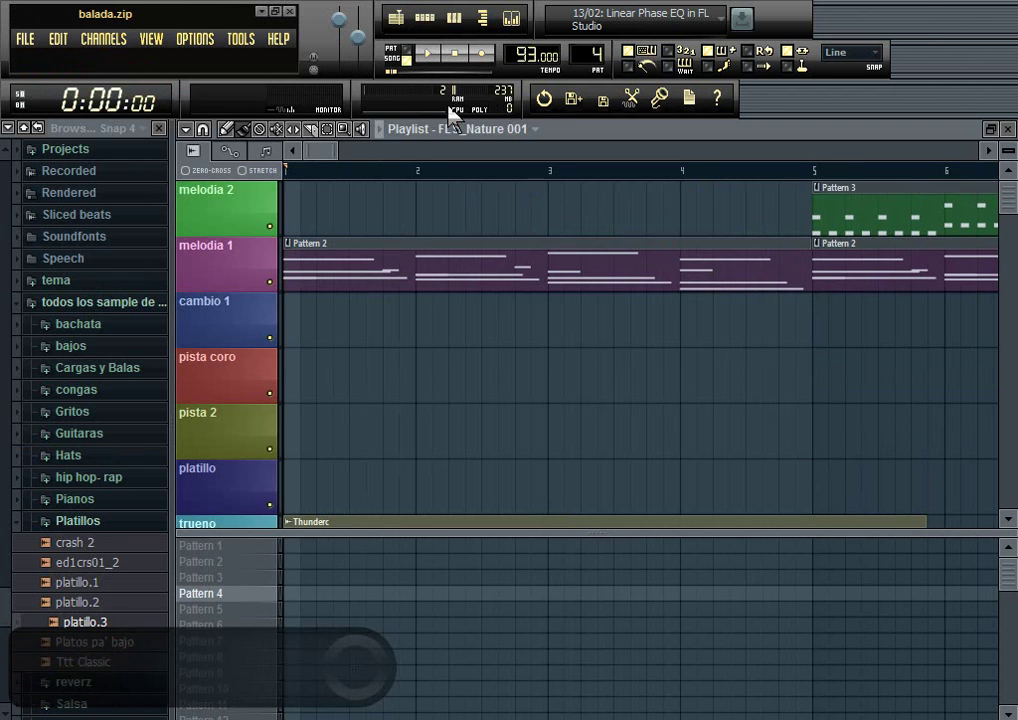
click(432, 62)
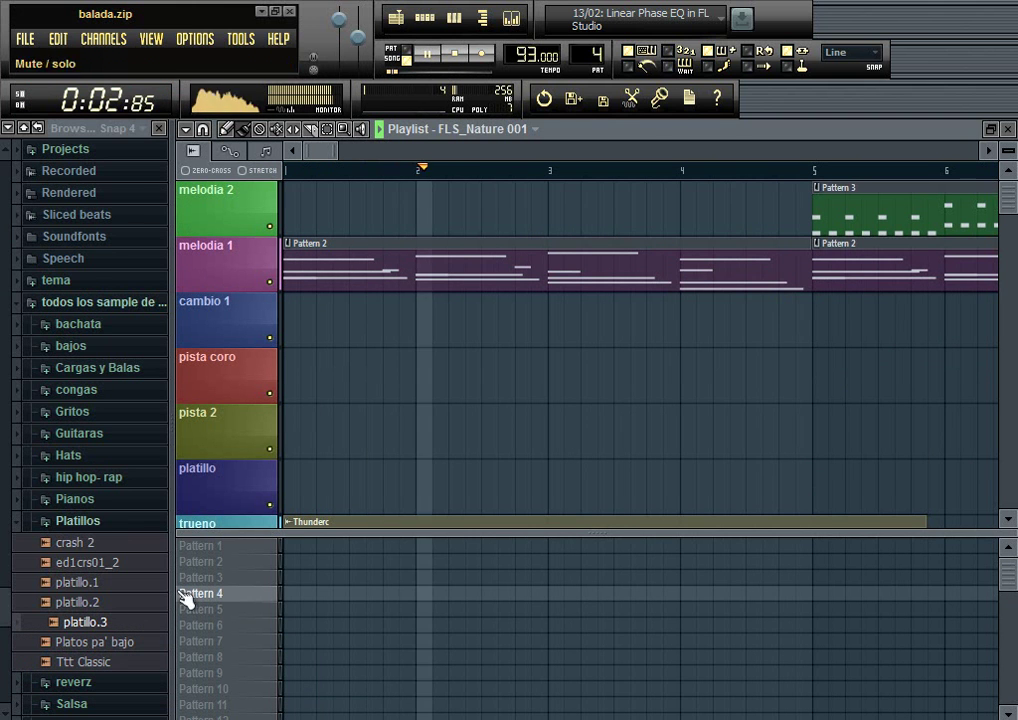
drag(335, 149, 1010, 149)
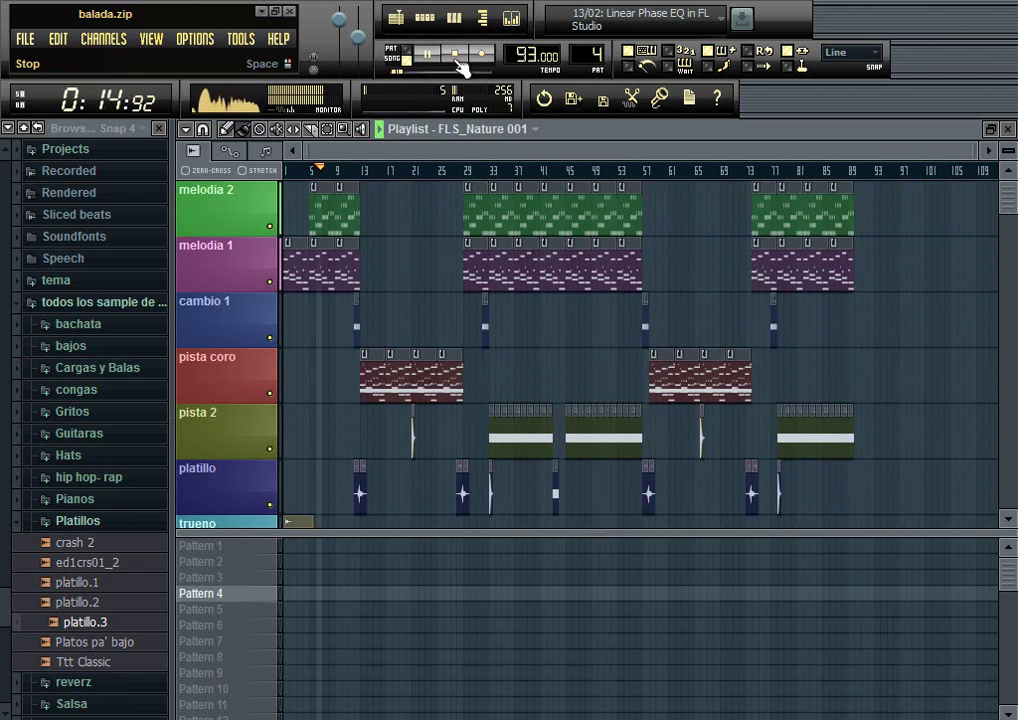
Step: Audition Pattern 2's channels during playback by muting and unmuting 3xOsc and Hypersonic in turn
click(397, 19)
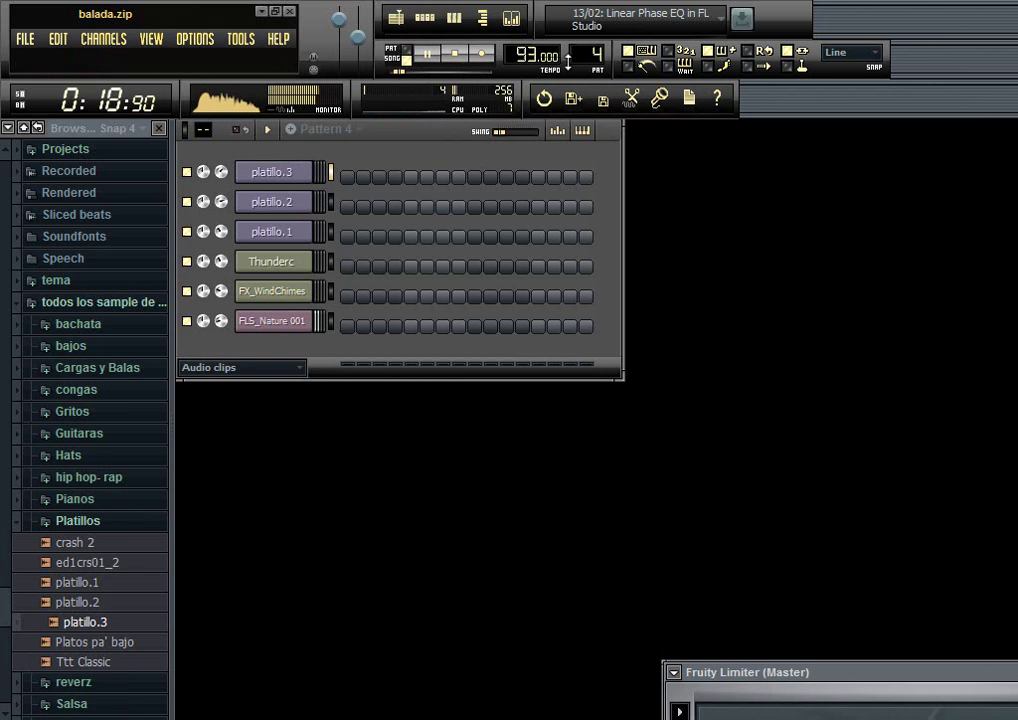
scroll(597, 53, down, 2)
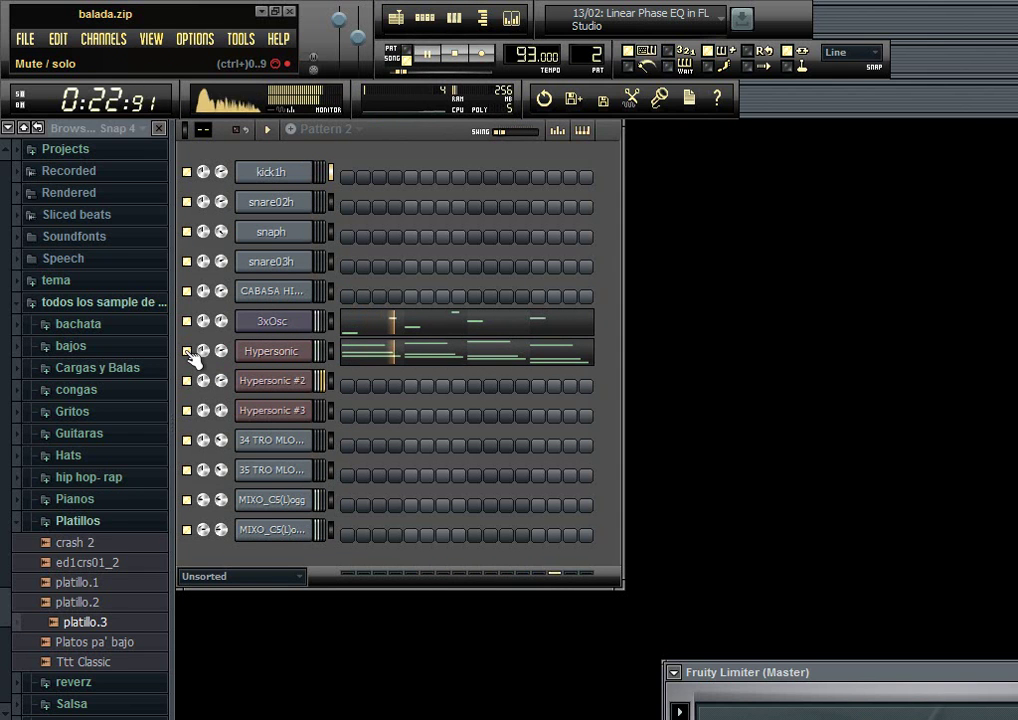
click(190, 322)
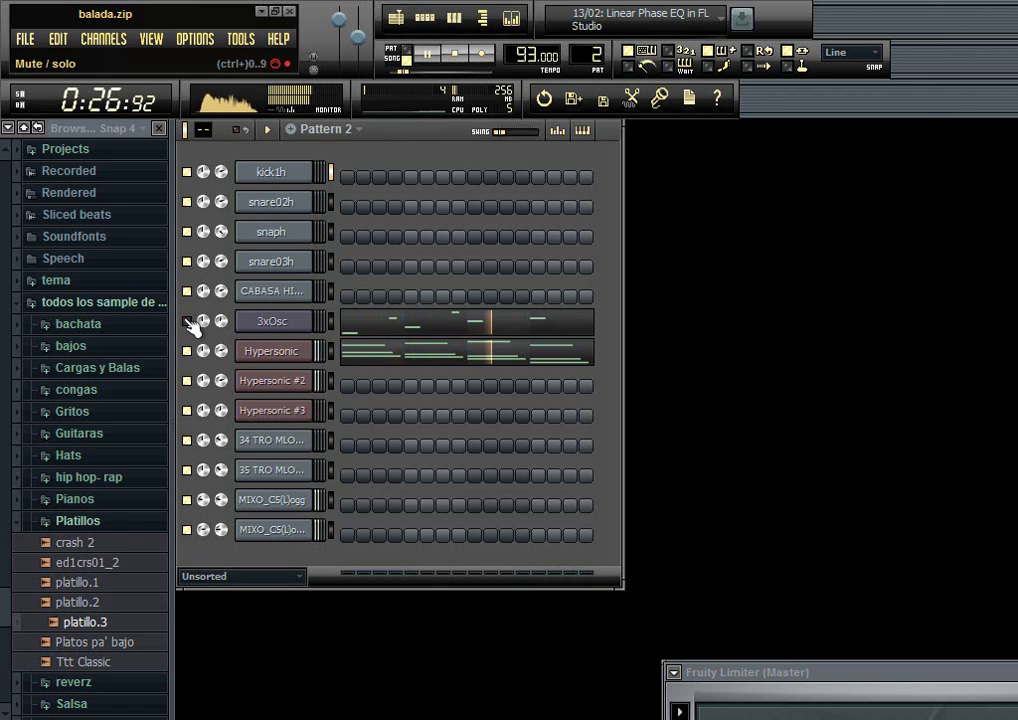
click(188, 350)
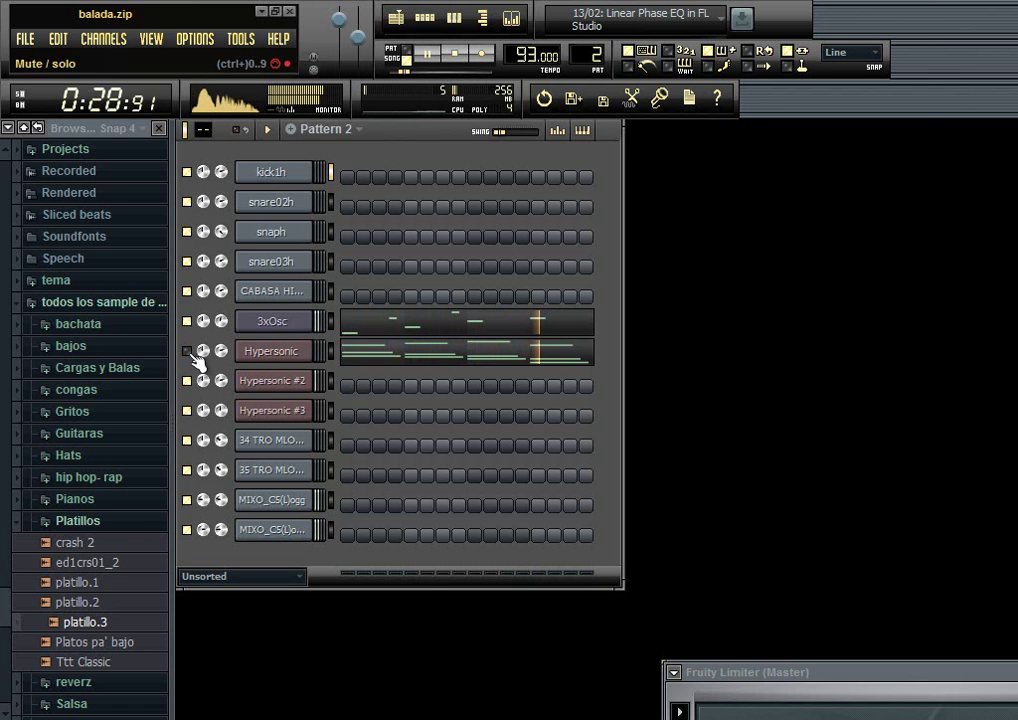
click(188, 350)
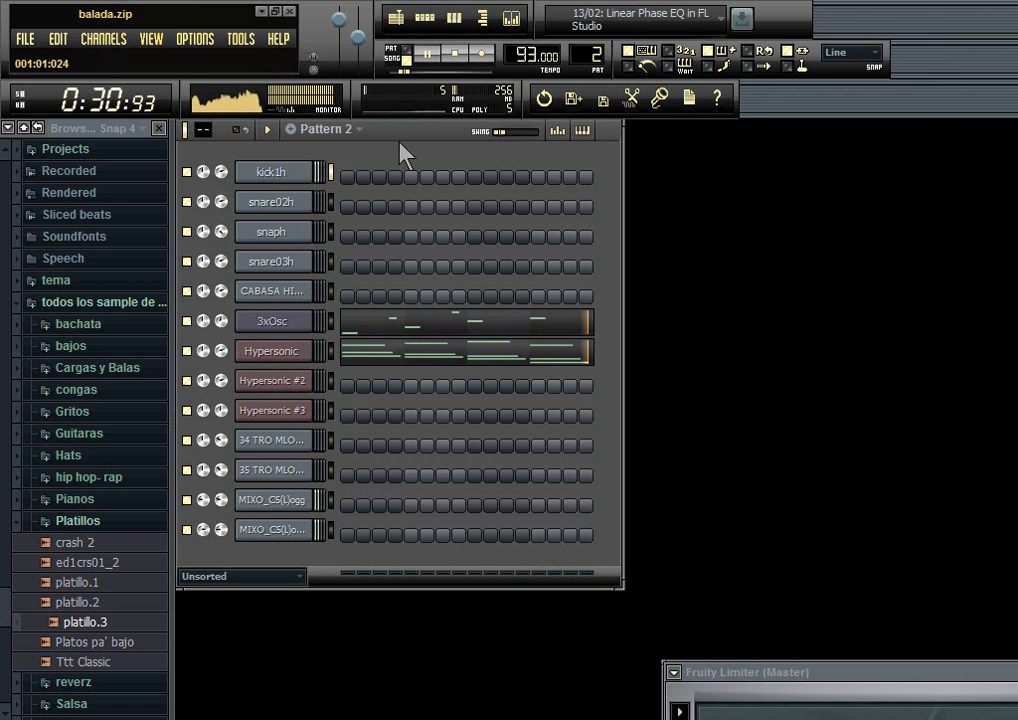
Step: Show Pattern 1 in the channel list and stop the song playback
scroll(597, 55, down, 1)
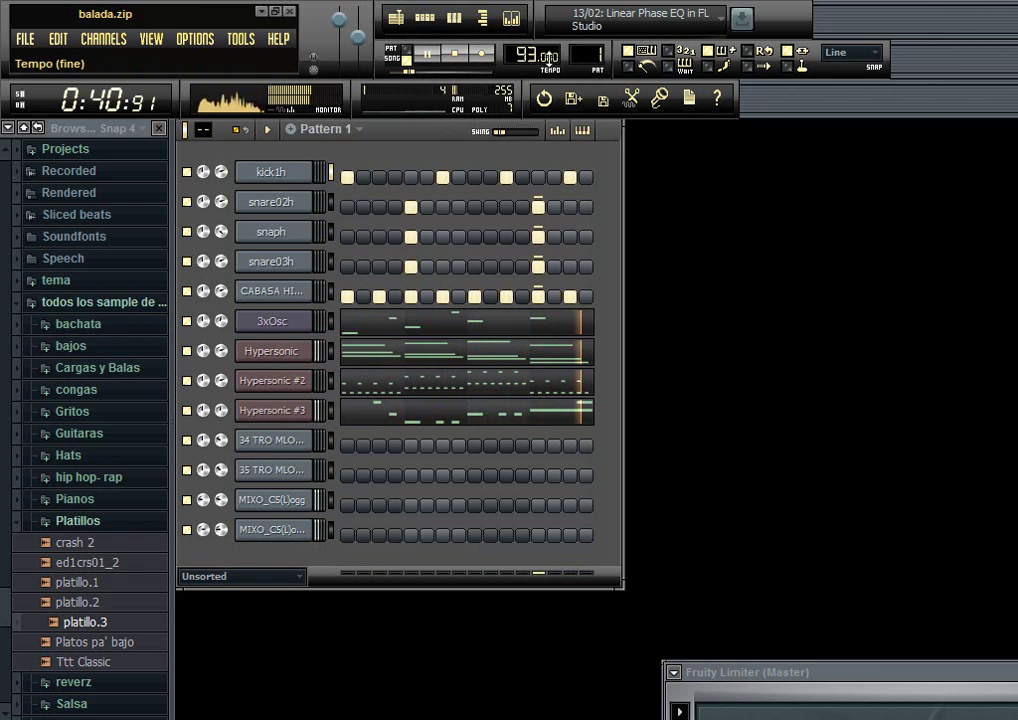
click(461, 64)
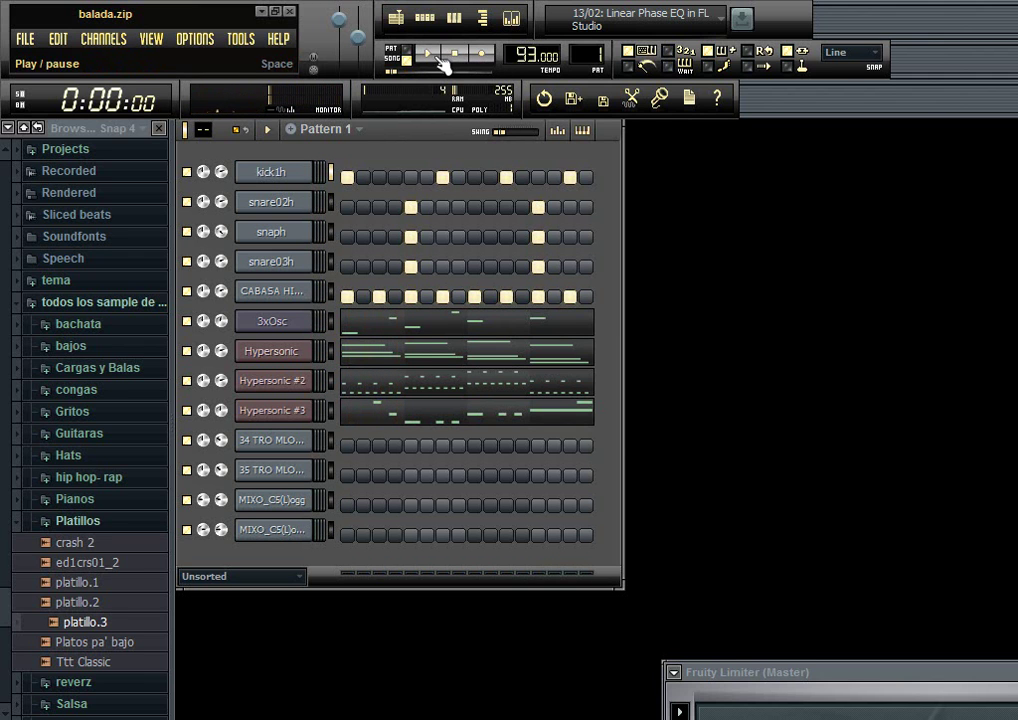
Step: Examine the clips on the playlist tracks from melodia 2 down to yuvia 1, both as an overview and close up
click(397, 18)
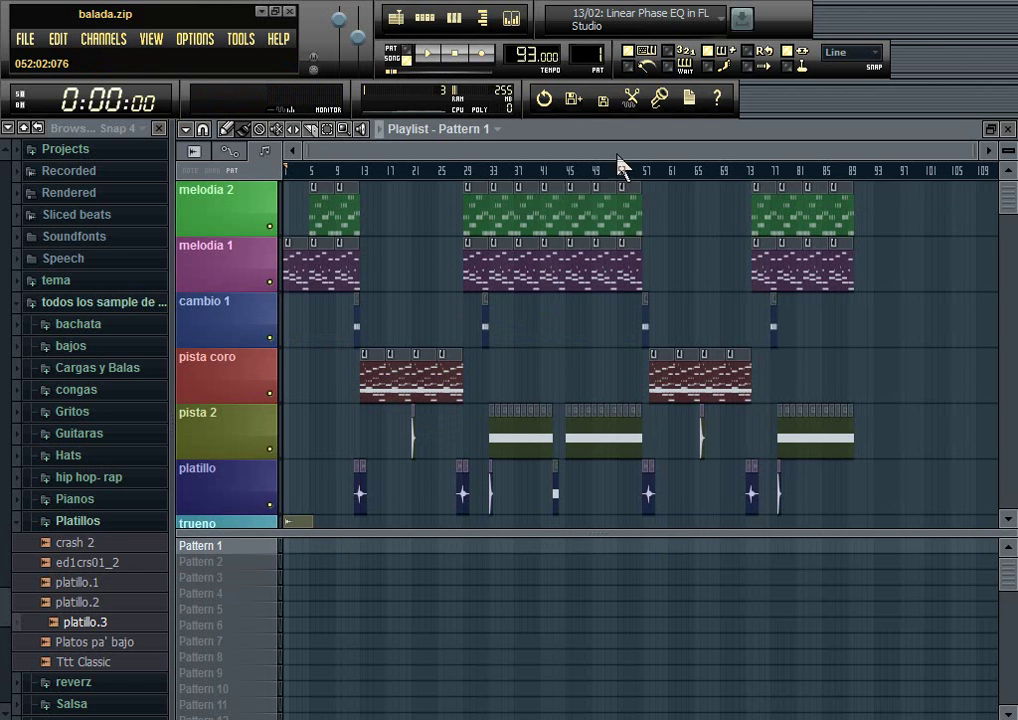
scroll(536, 175, up, 3)
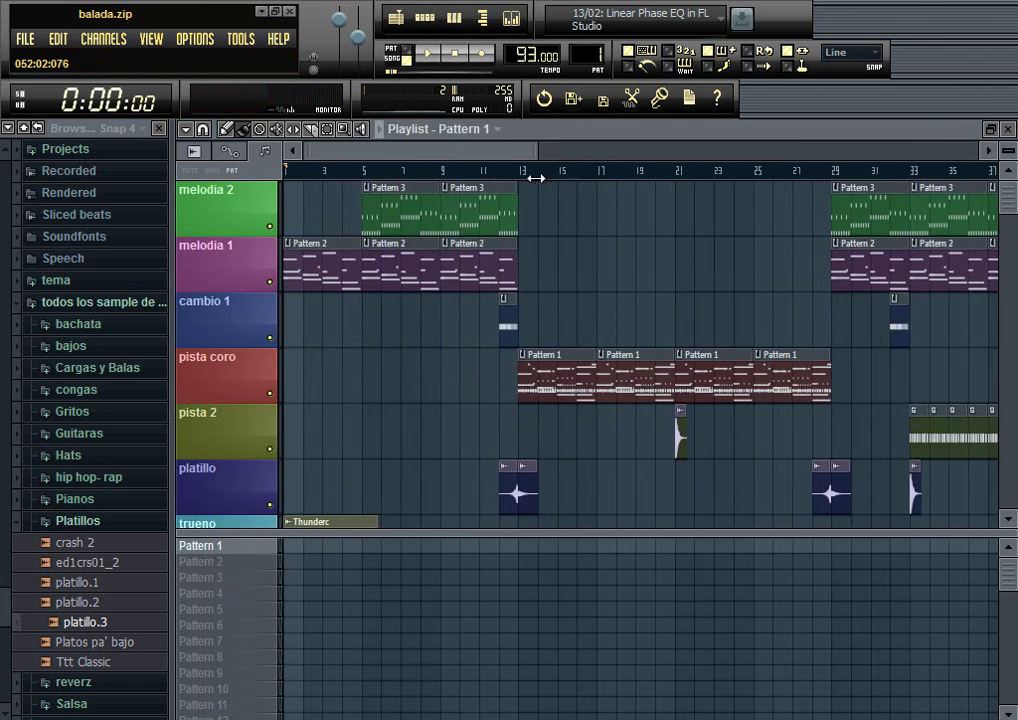
scroll(536, 175, down, 3)
mouse_move(1006, 212)
mouse_down()
mouse_move(982, 461)
mouse_move(988, 298)
mouse_move(1006, 205)
mouse_up()
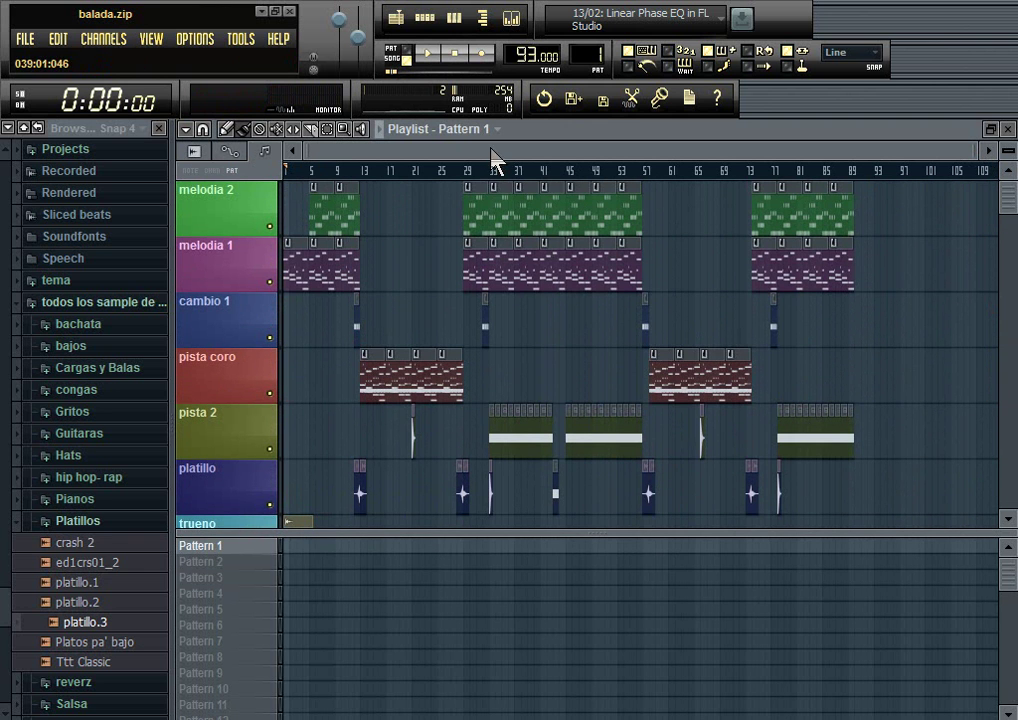
drag(974, 146, 1006, 145)
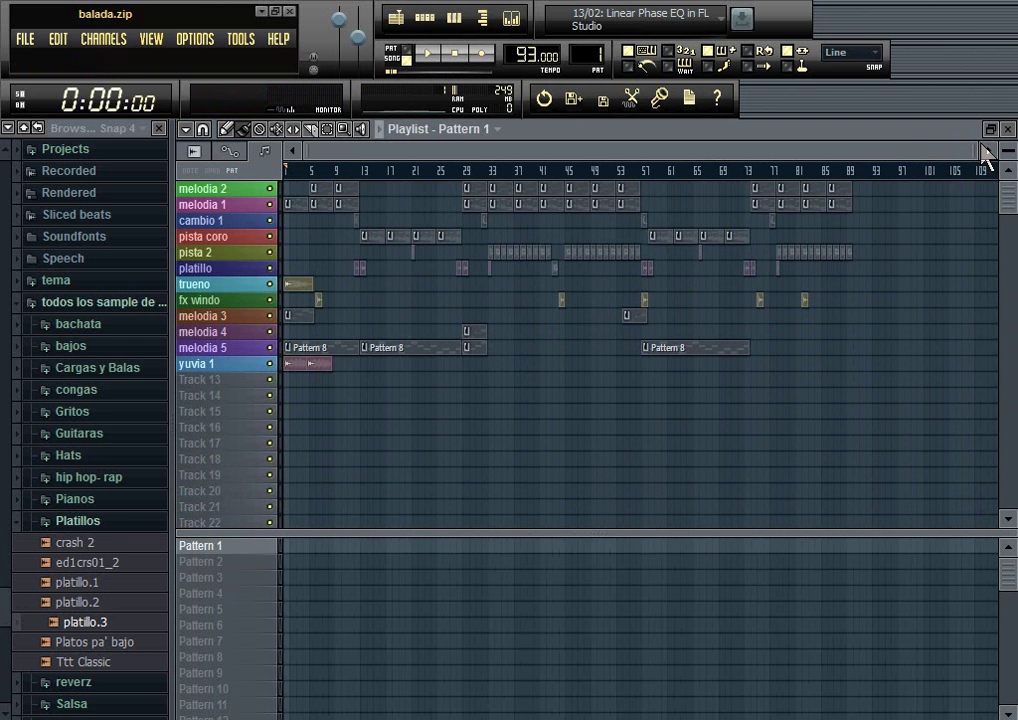
drag(973, 147, 435, 147)
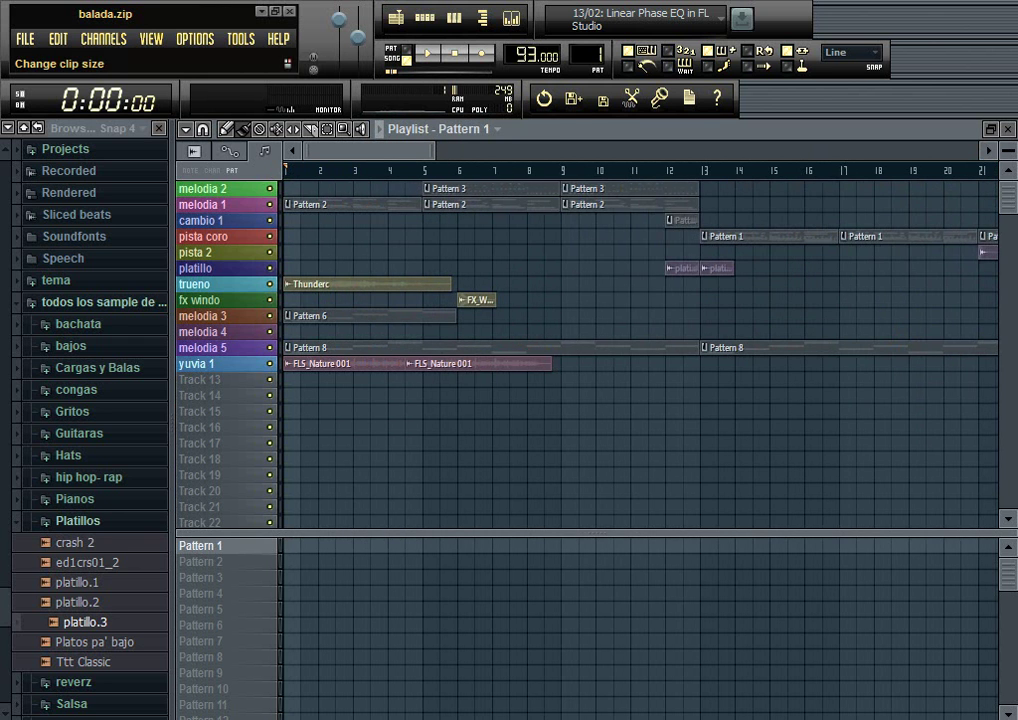
drag(1006, 145, 1006, 190)
scroll(273, 404, down, 15)
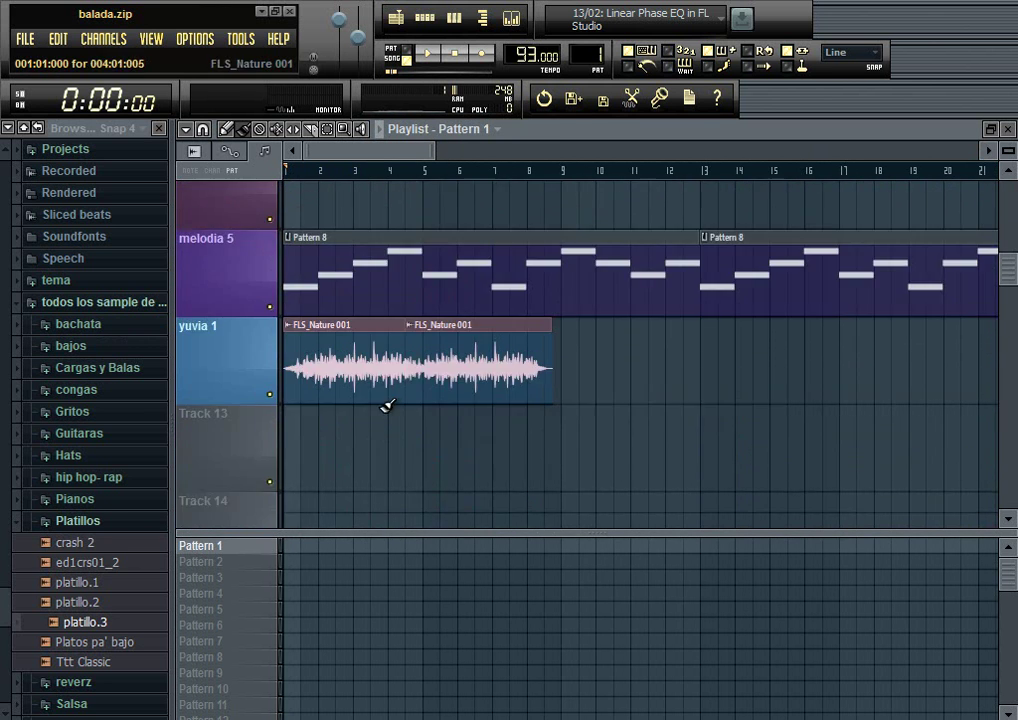
scroll(334, 343, up, 4)
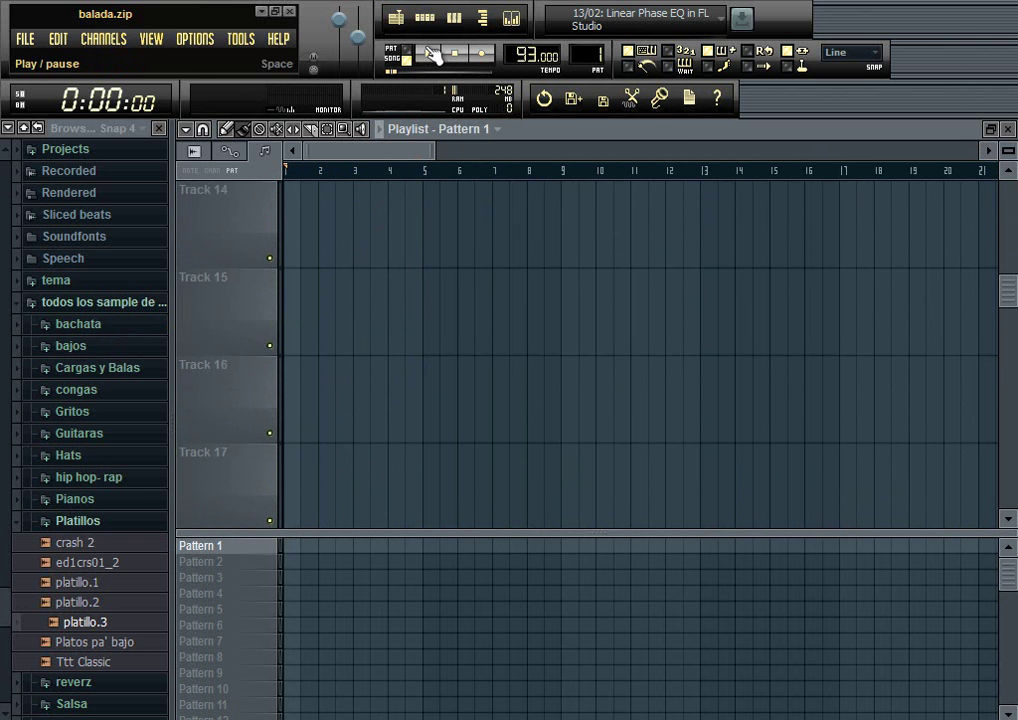
scroll(416, 445, up, 13)
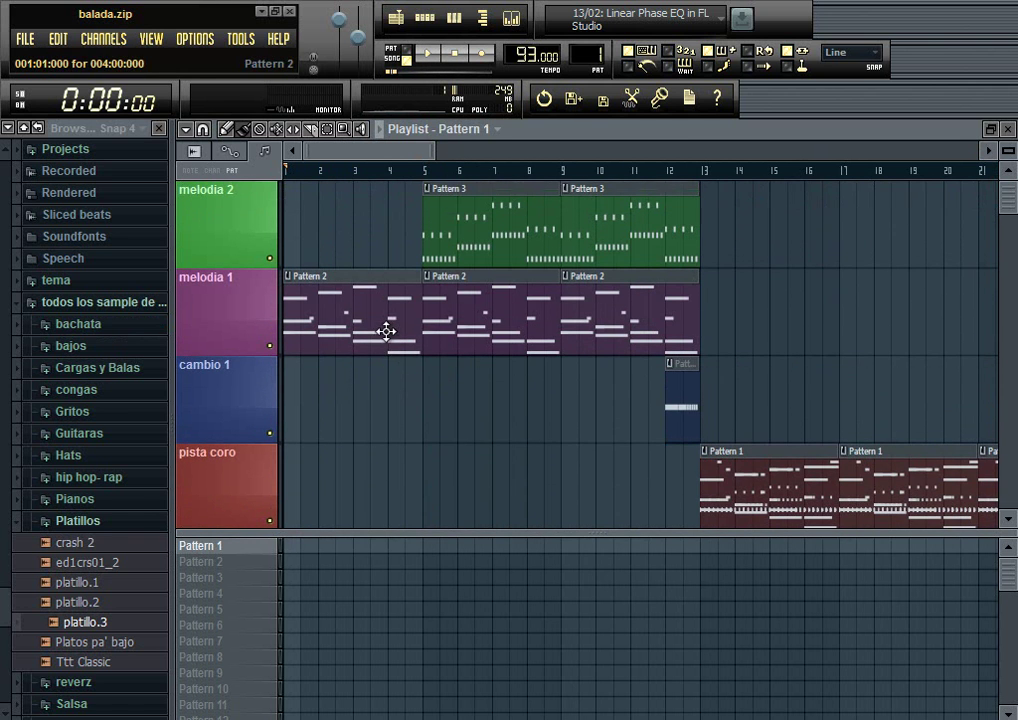
Step: Play the song from bar 13, where the first Pattern 1 clip on the pista coro track begins
drag(361, 152, 426, 154)
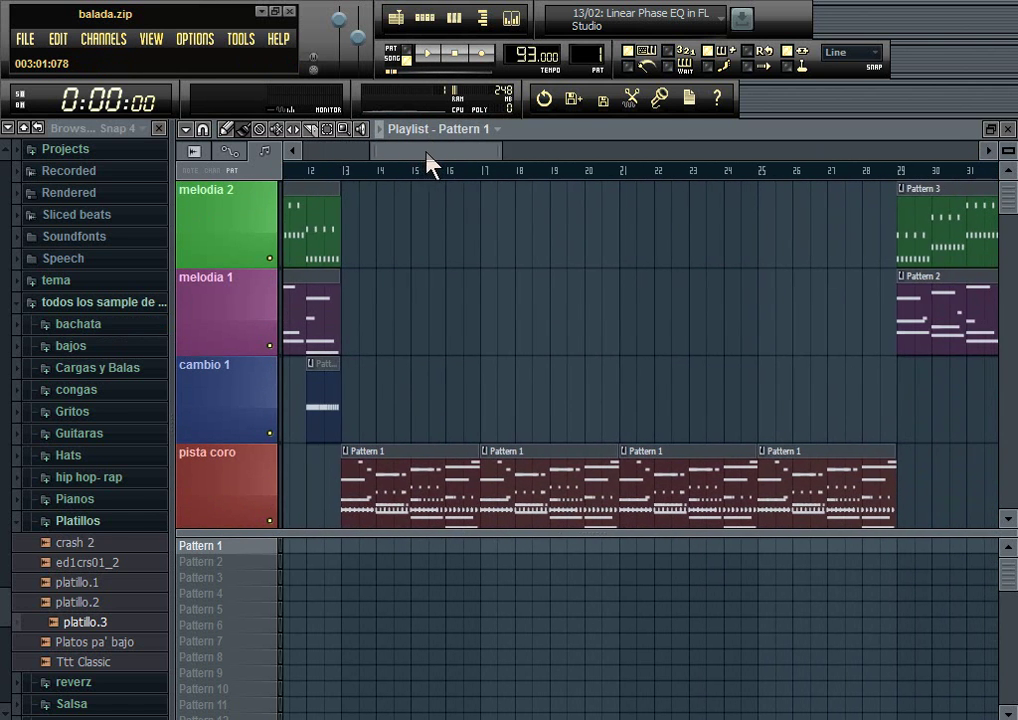
click(343, 174)
click(430, 58)
Step: Examine the clips on the pista coro, pista 2, platillo, trueno and fx windo tracks while the song plays
scroll(388, 240, down, 10)
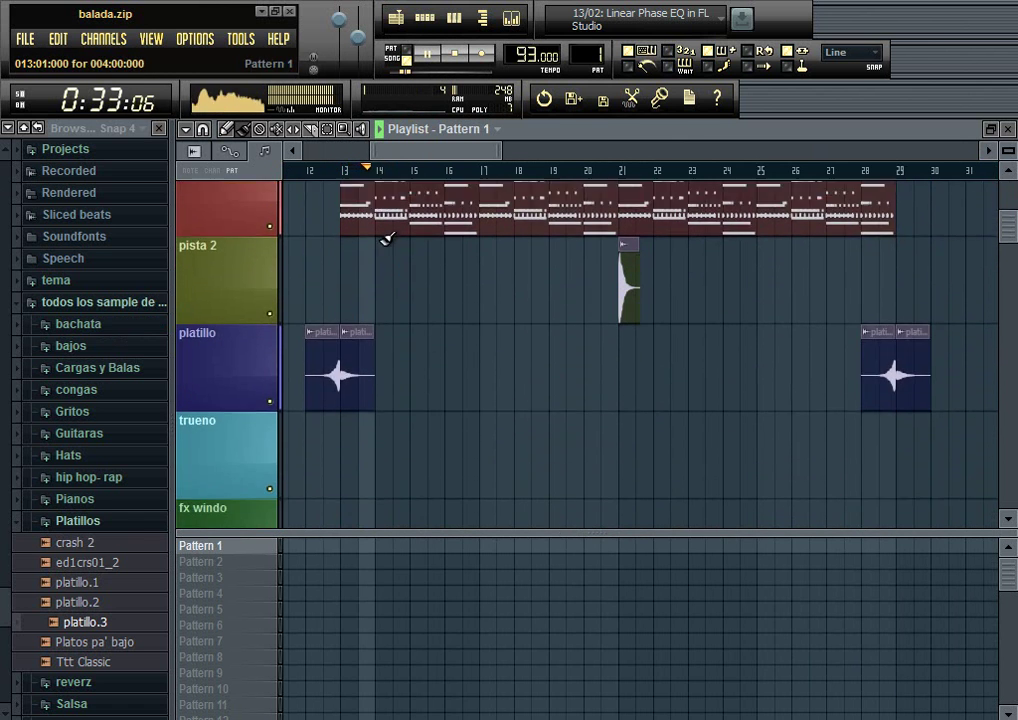
scroll(388, 240, up, 8)
scroll(391, 228, down, 7)
scroll(395, 229, down, 5)
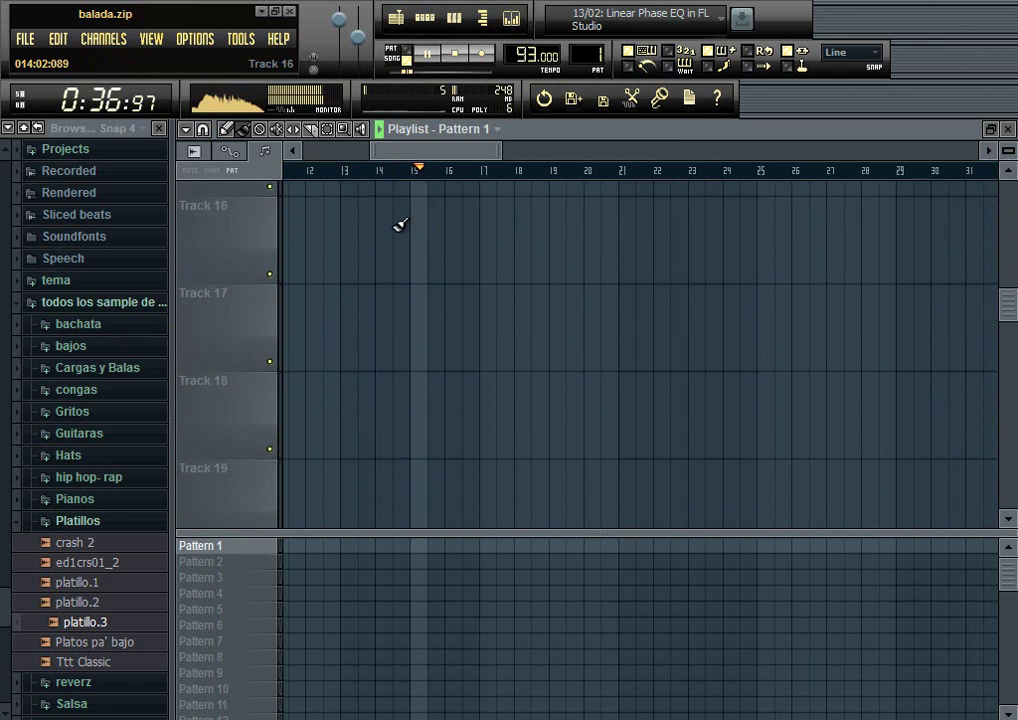
scroll(400, 227, up, 10)
scroll(428, 199, up, 2)
drag(501, 150, 1008, 148)
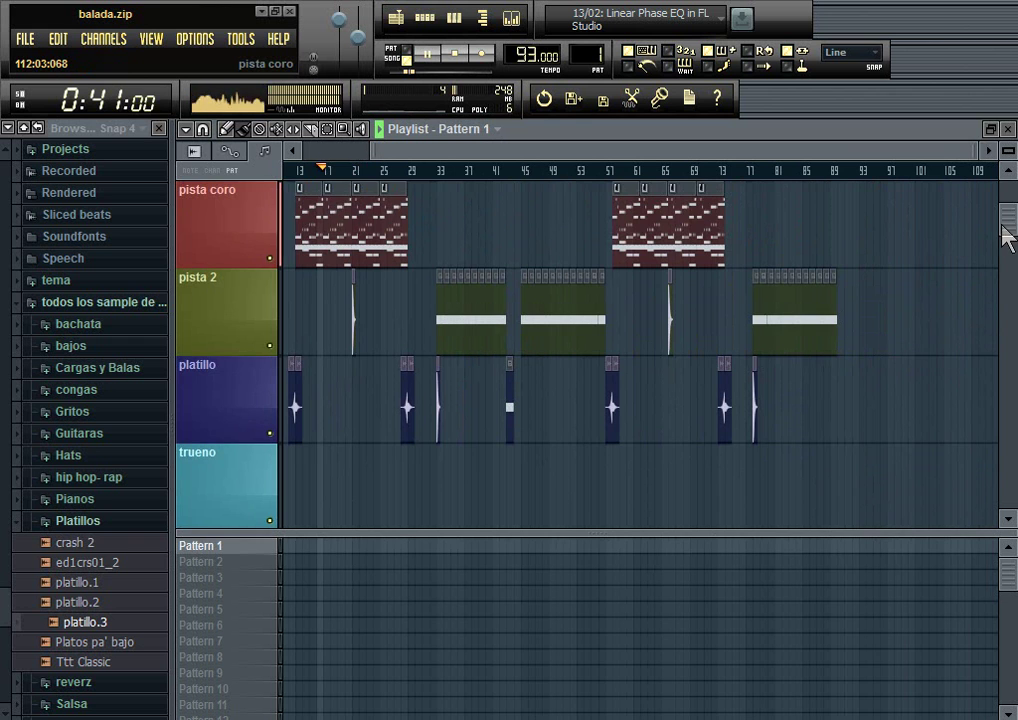
scroll(1005, 238, up, 3)
drag(524, 155, 470, 183)
scroll(959, 431, down, 5)
scroll(851, 198, up, 1)
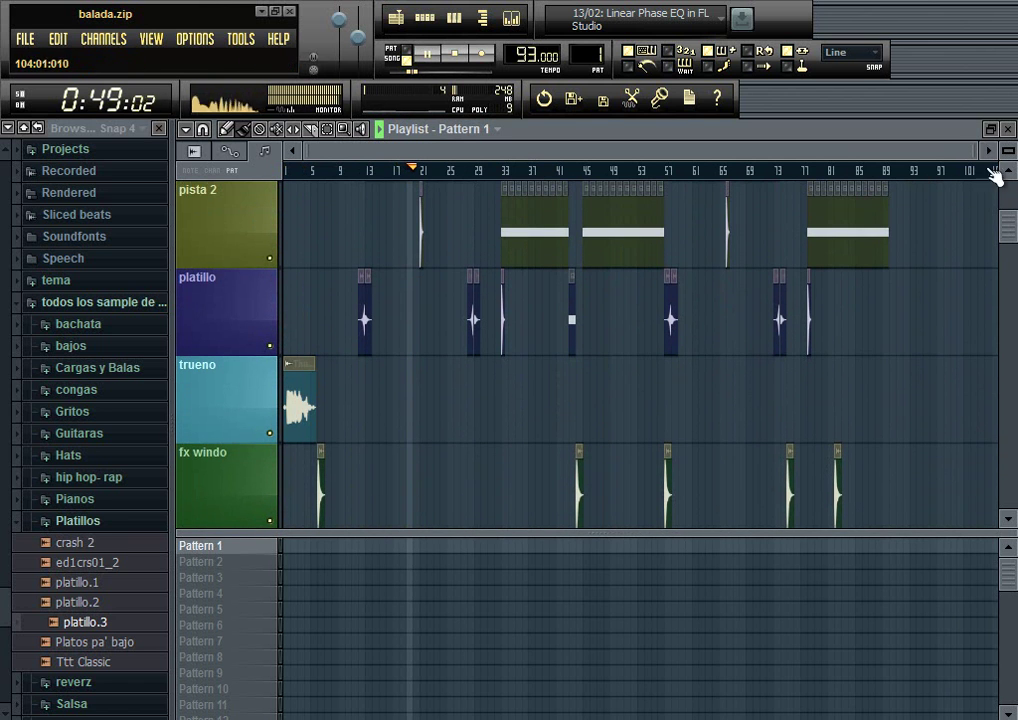
Step: Reduce the playlist's track height and enlarge its clip area to fit all tracks from melodia 2 to yuvia 1
drag(1007, 171, 1007, 144)
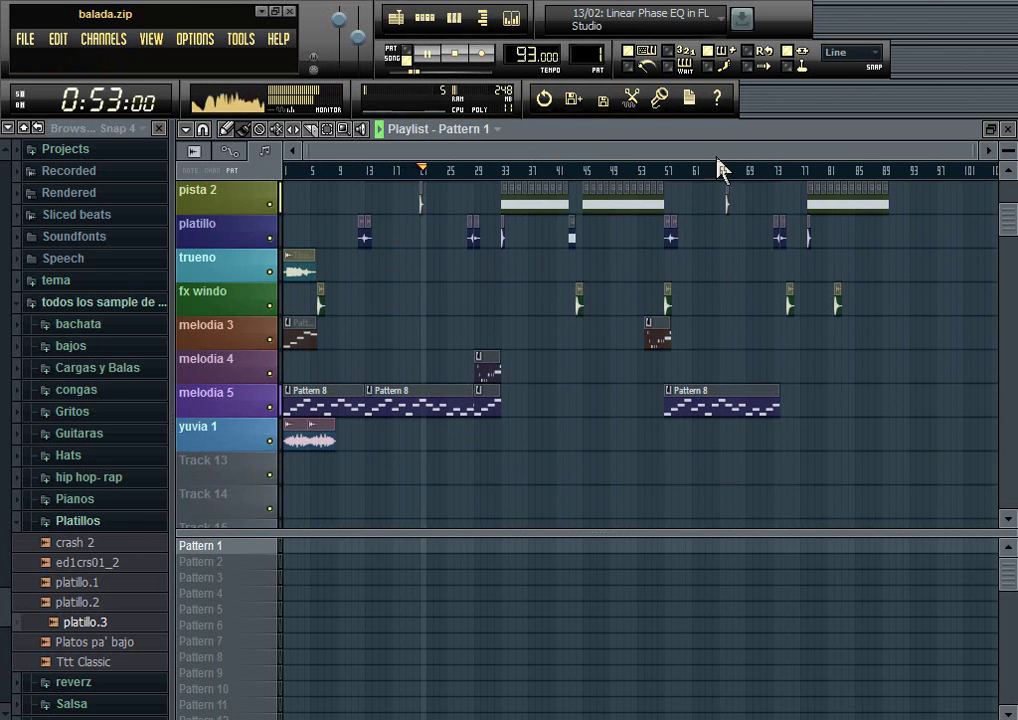
drag(972, 149, 838, 150)
scroll(900, 198, up, 4)
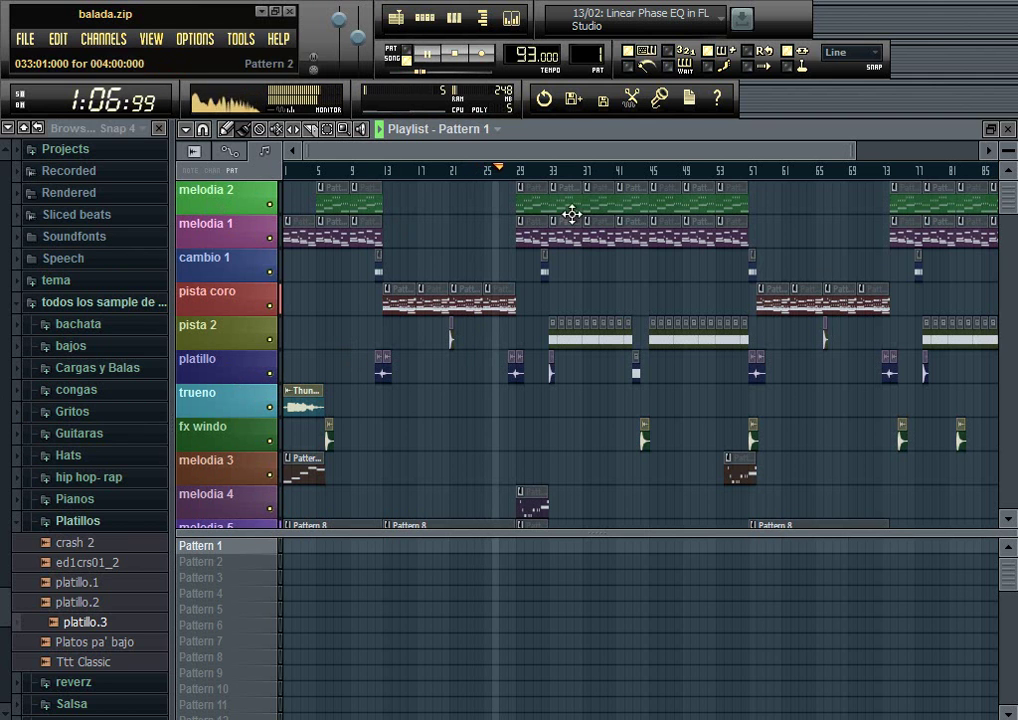
drag(851, 147, 900, 148)
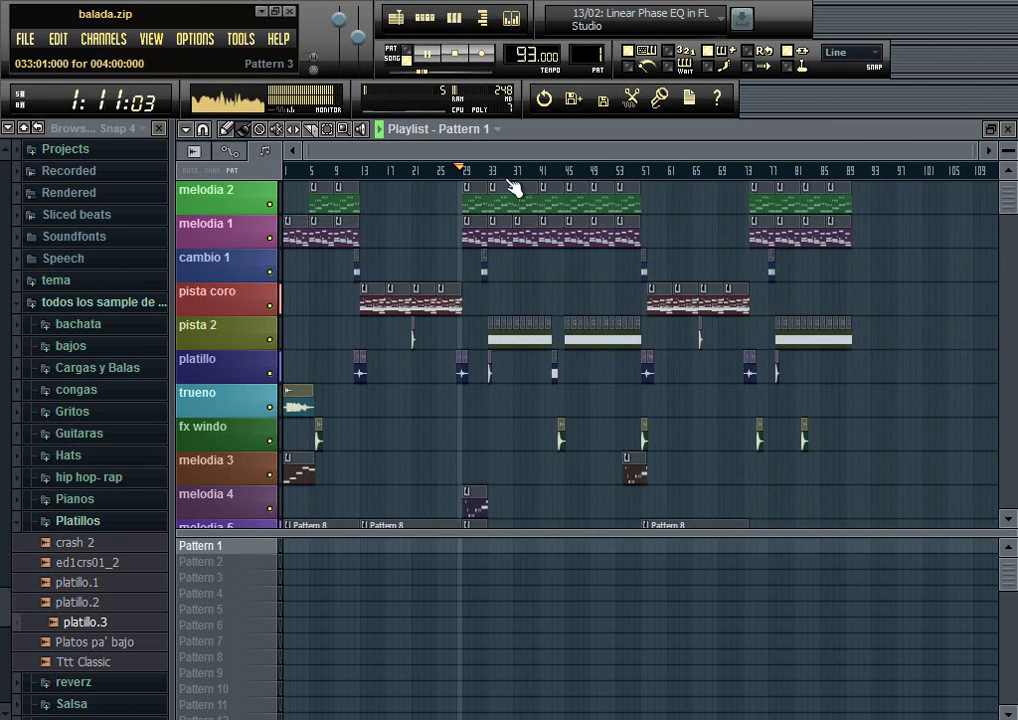
scroll(505, 186, up, 1)
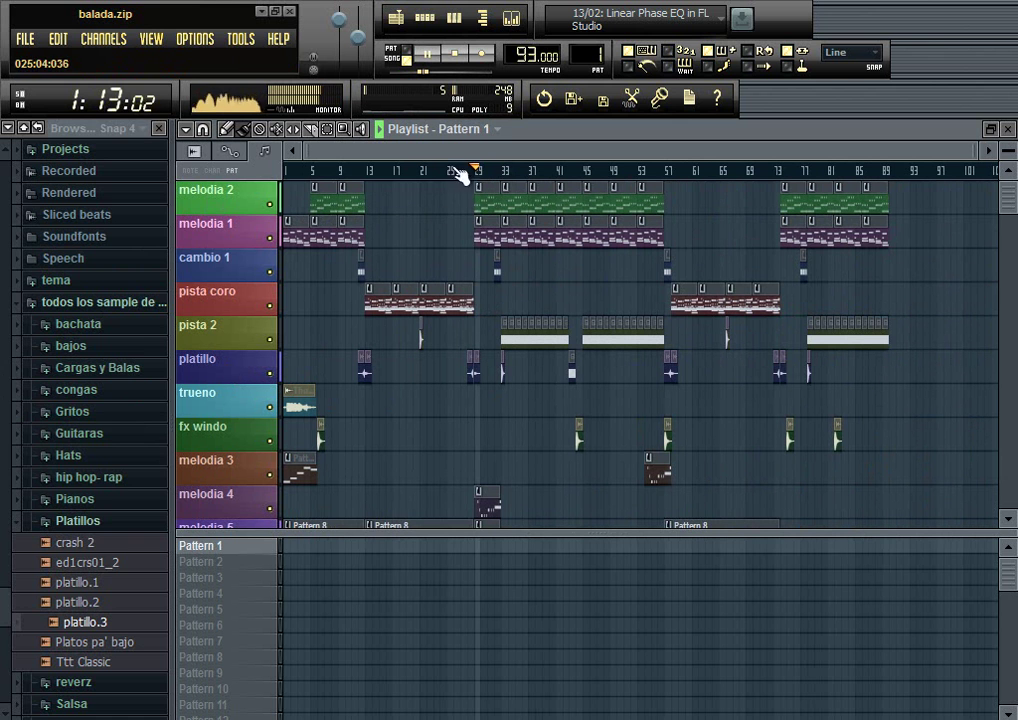
drag(970, 148, 1000, 149)
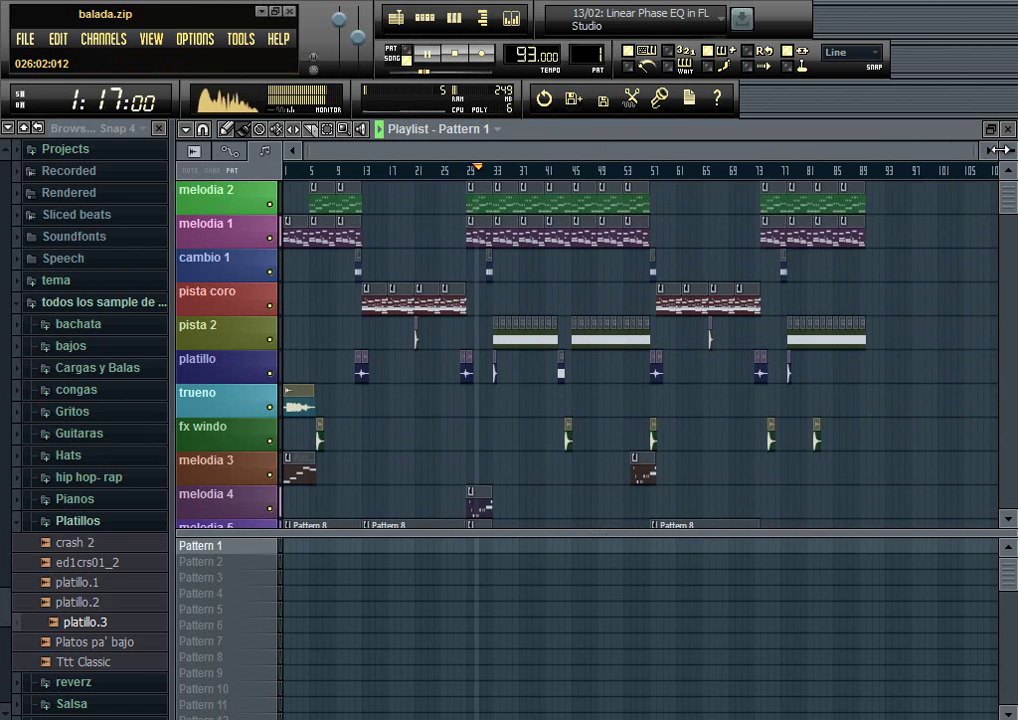
drag(441, 534, 445, 630)
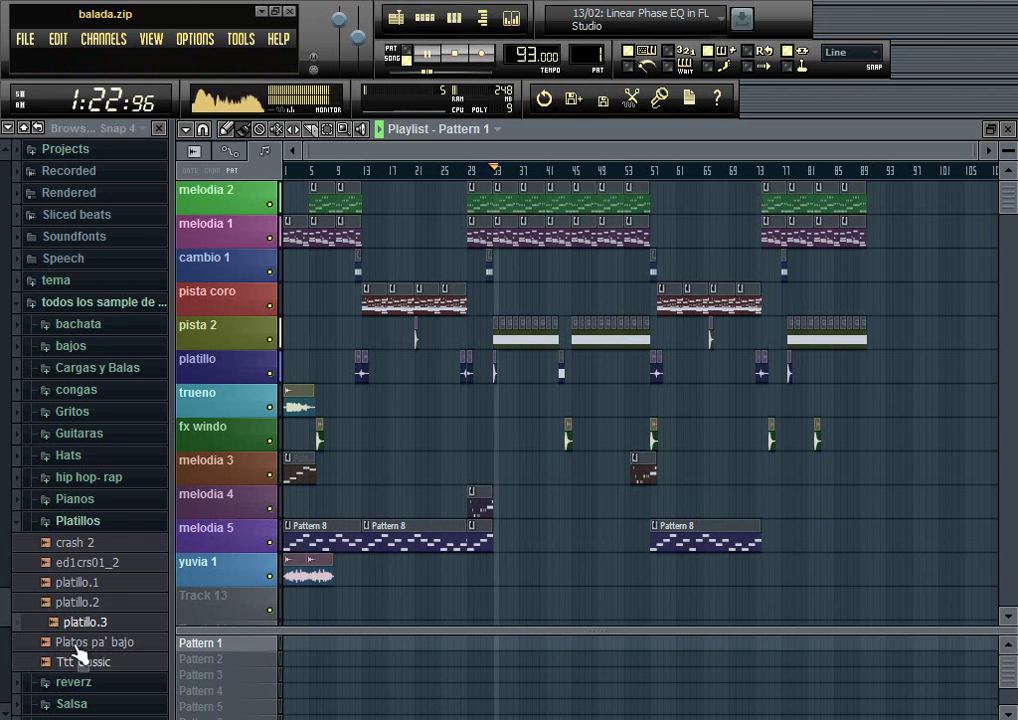
Step: Preview the crash 2 and platillo.1 cymbal samples from the Platillos folder
click(75, 542)
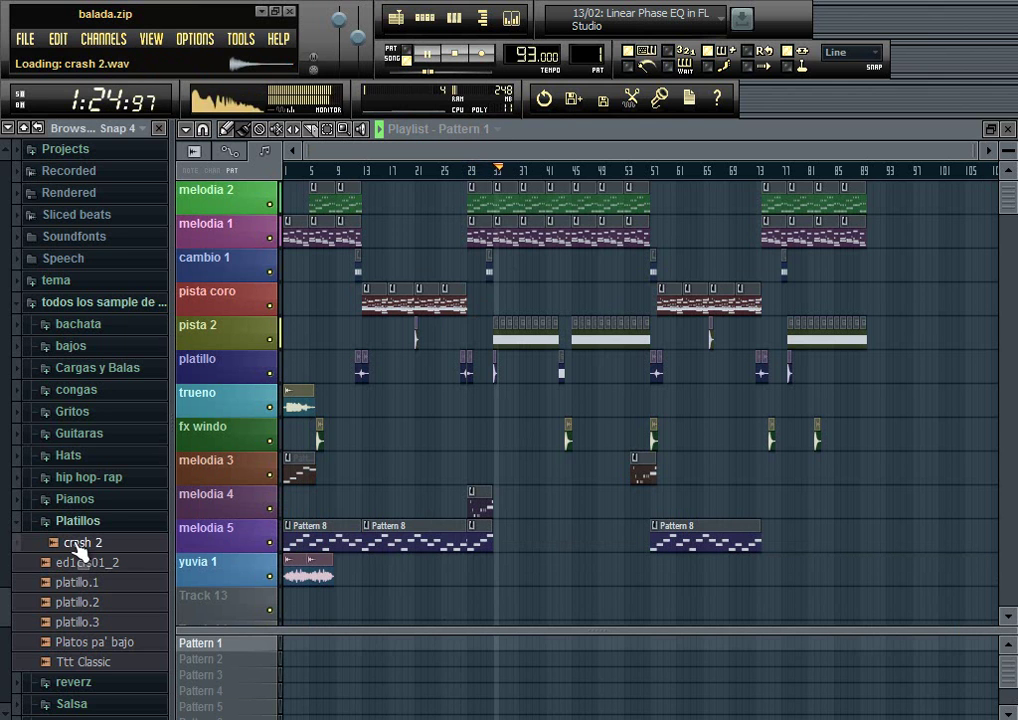
click(80, 584)
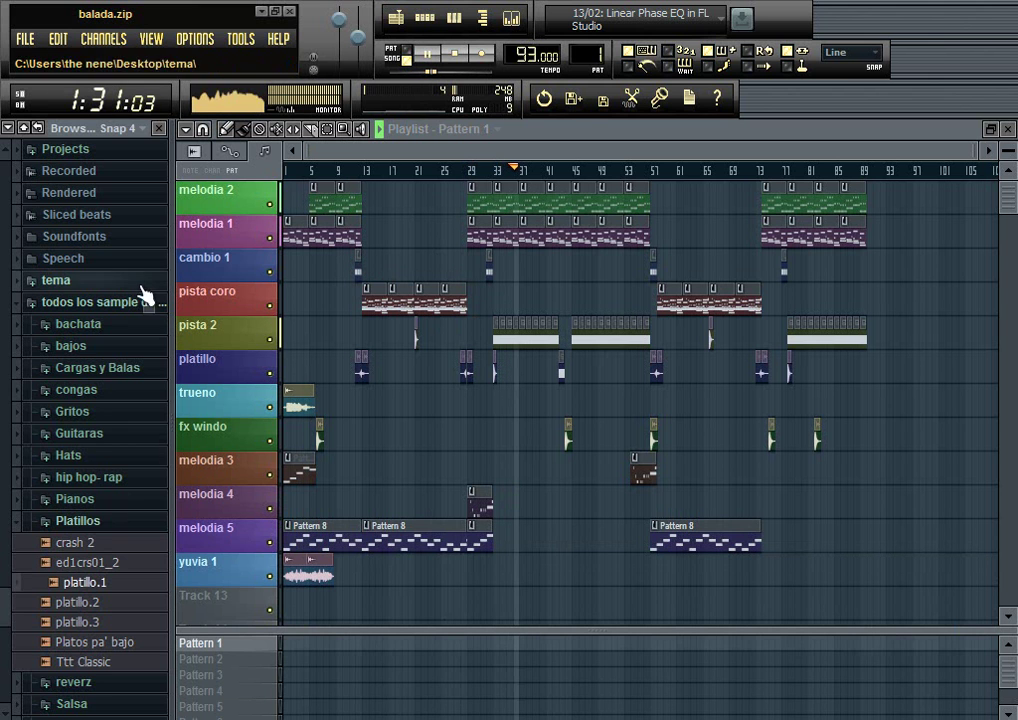
Step: Look into the bajos sample folder and collapse the Platillos folder in the browser
click(78, 346)
scroll(70, 310, up, 3)
click(66, 328)
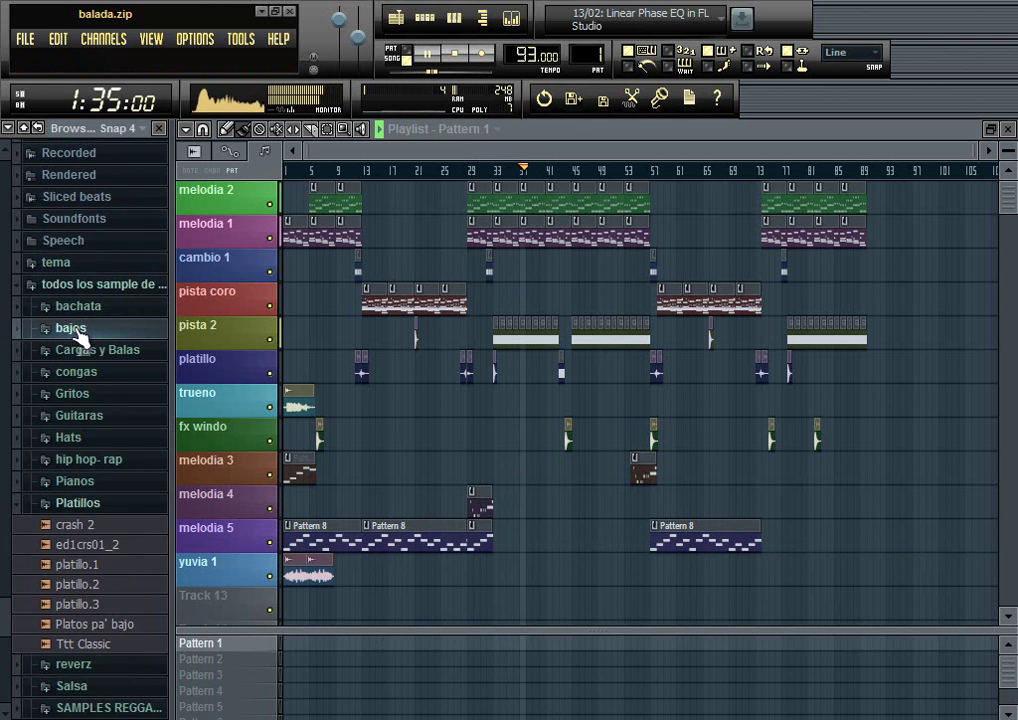
scroll(75, 332, down, 2)
click(85, 386)
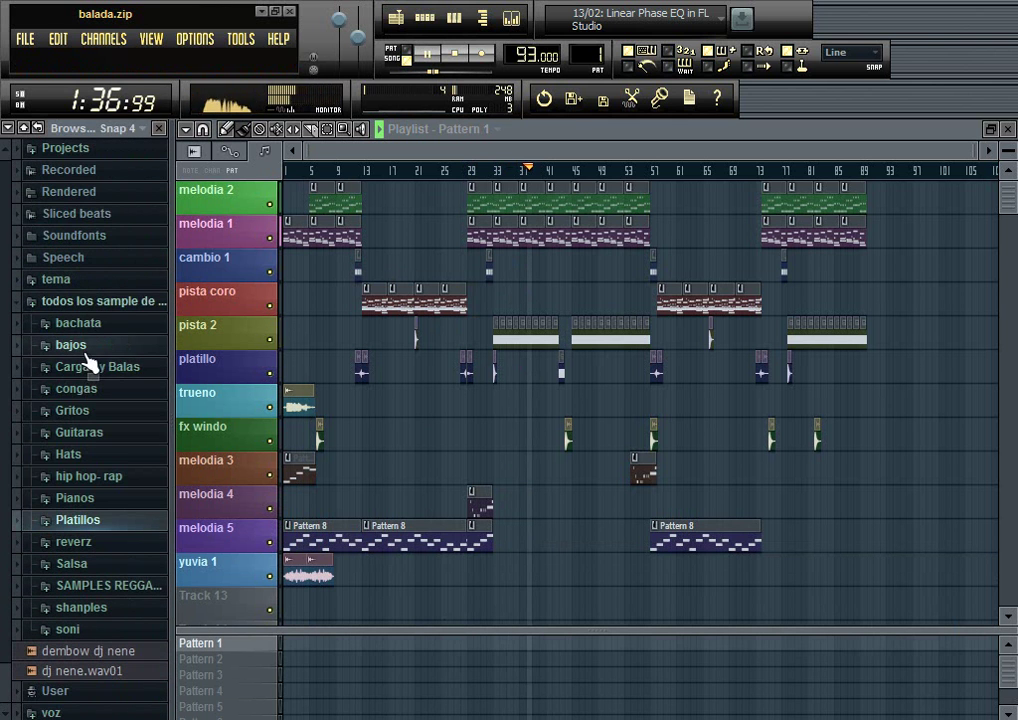
Step: Look through the sample library folders above and below the bajos folder in the browser
scroll(92, 330, up, 6)
scroll(110, 300, up, 5)
scroll(114, 340, down, 8)
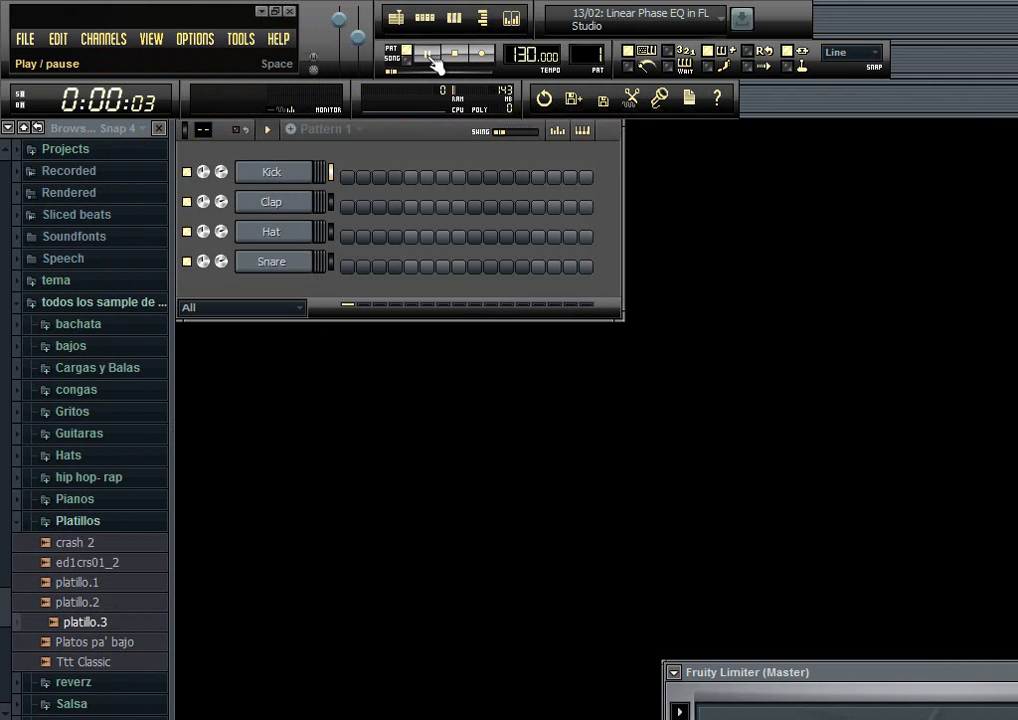
Step: Stop playback in the empty Kick, Clap, Hat and Snare project, close it and return to balada.zip
click(455, 54)
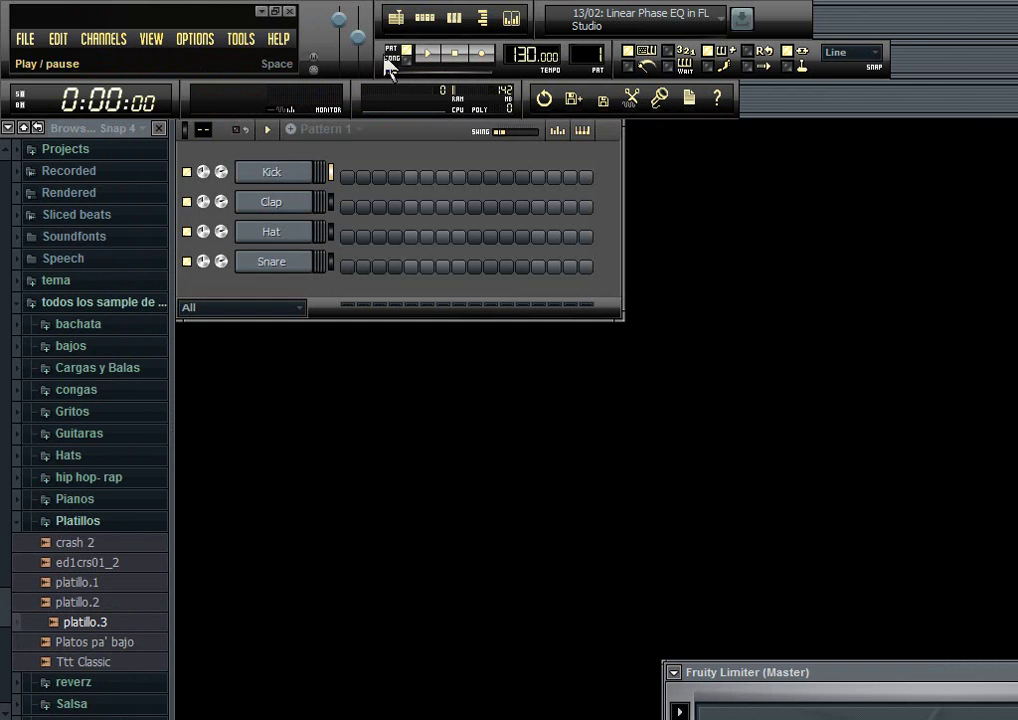
click(291, 13)
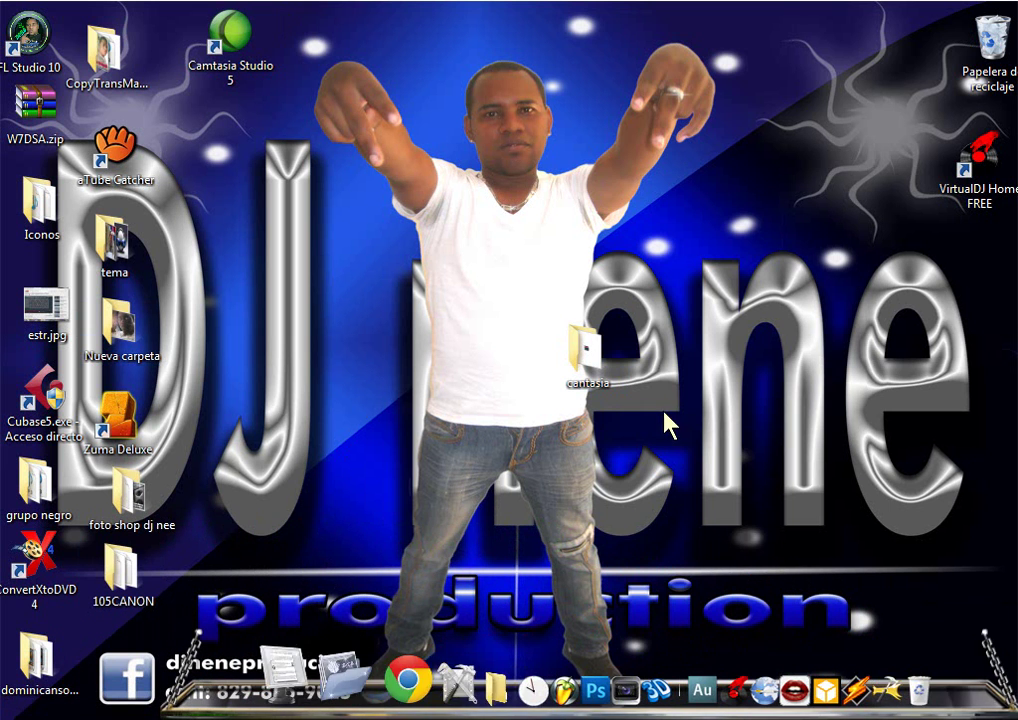
key(super)
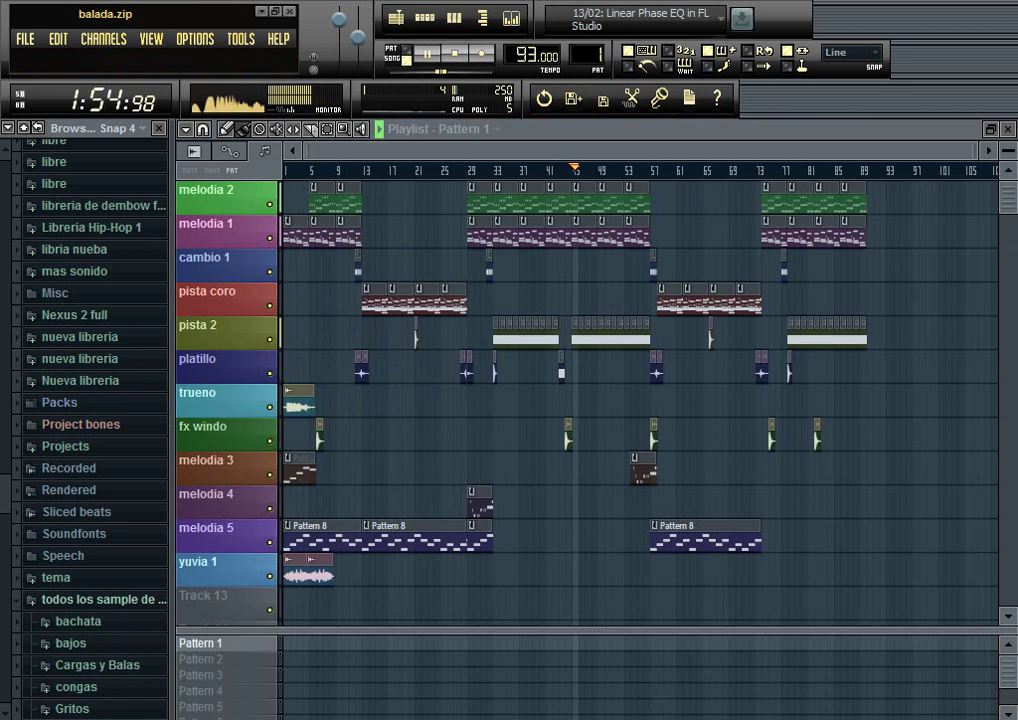
Step: Pause and resume the song, and bring the playlist's later section from about bar 33 onward into view
key(space)
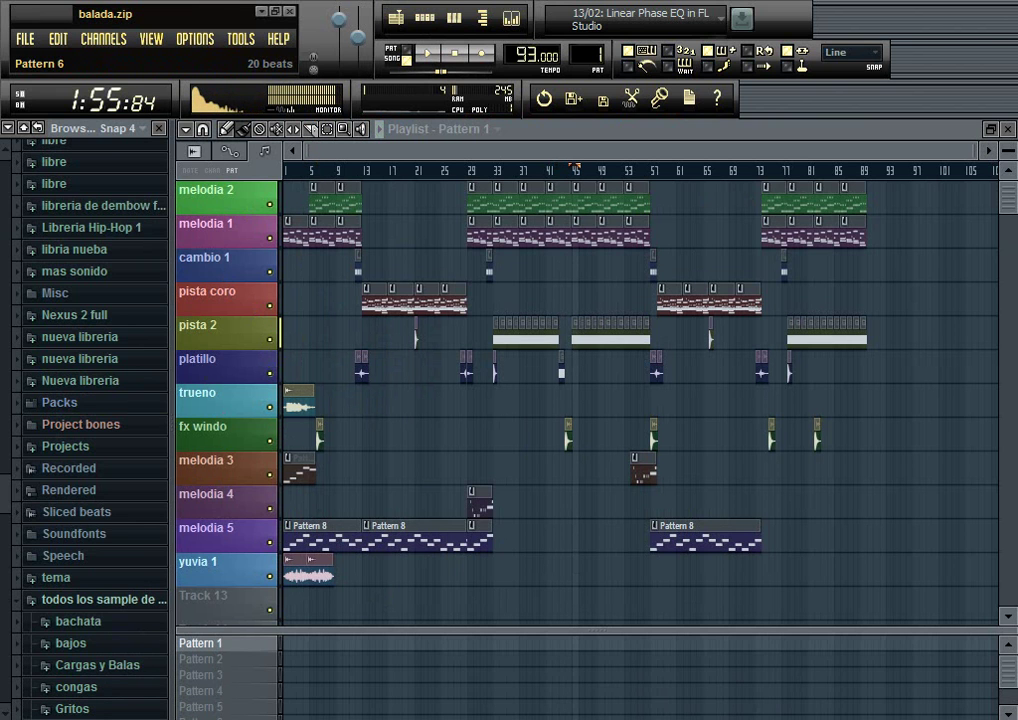
click(437, 62)
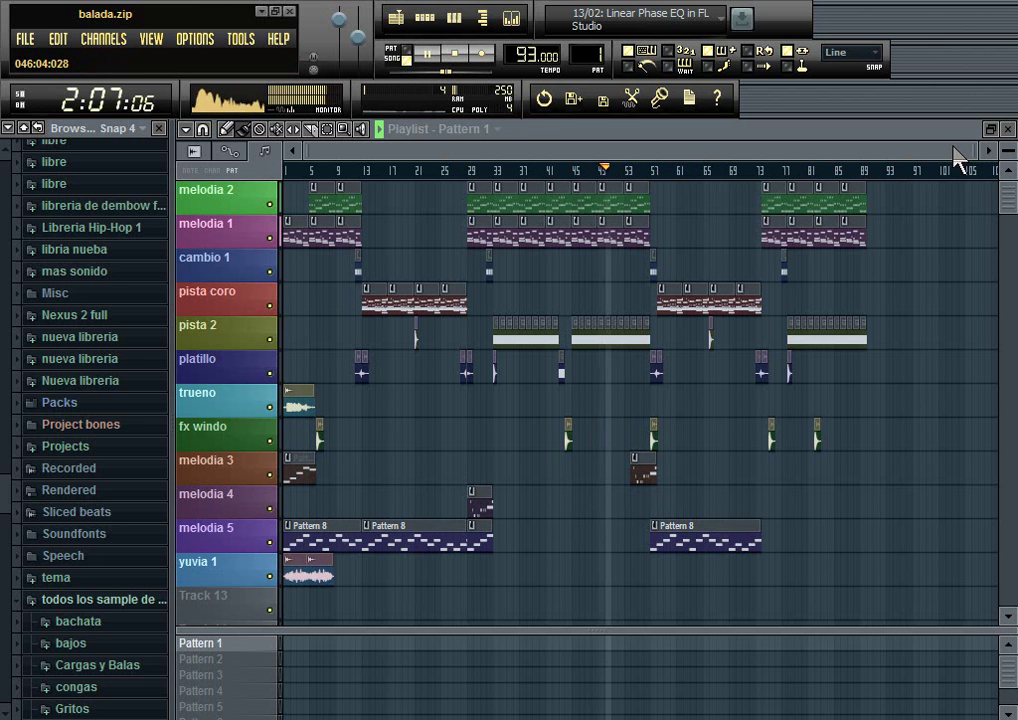
drag(975, 147, 1000, 148)
drag(621, 150, 811, 153)
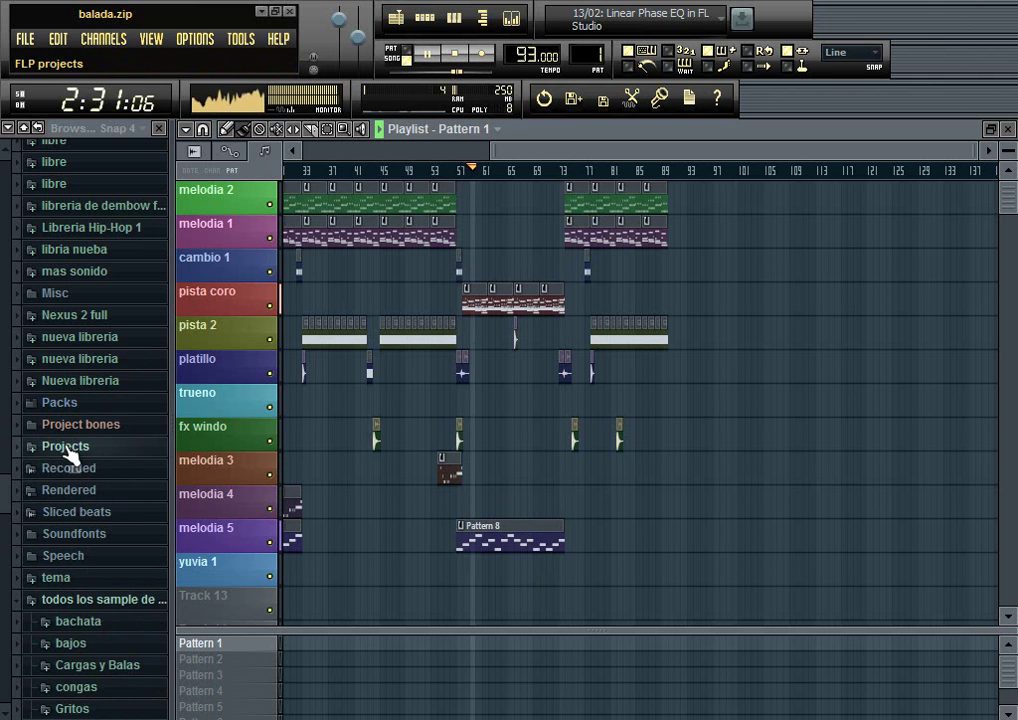
Step: Preview kick samples including Ecko_Kick02 from the DJ Ecko folder and stop the song
click(70, 340)
click(86, 357)
click(97, 390)
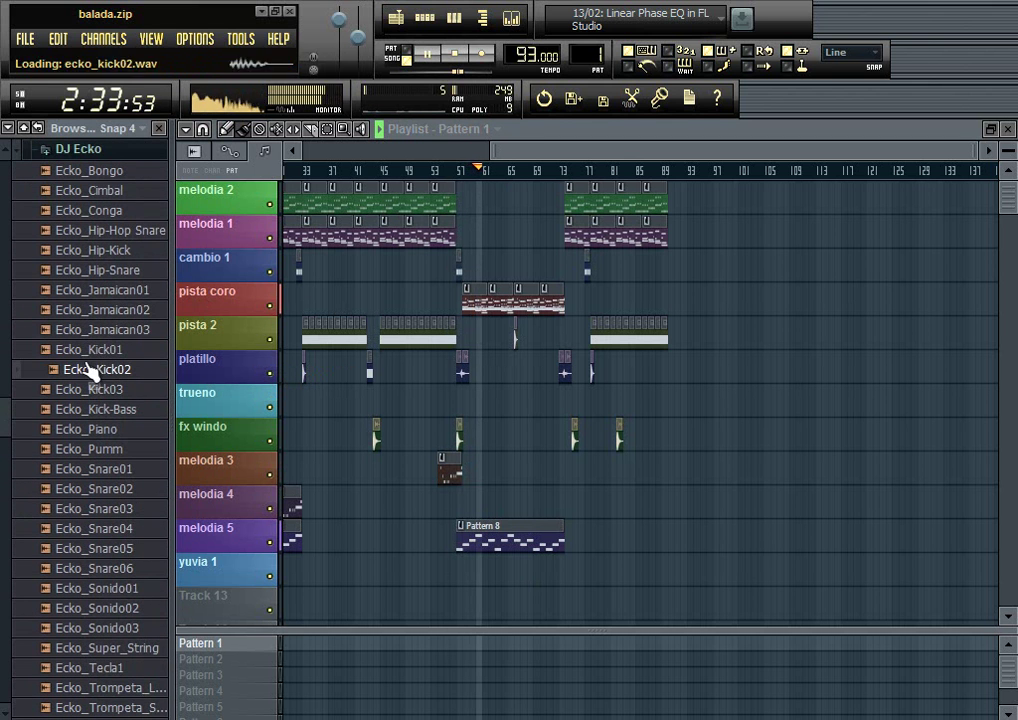
click(460, 60)
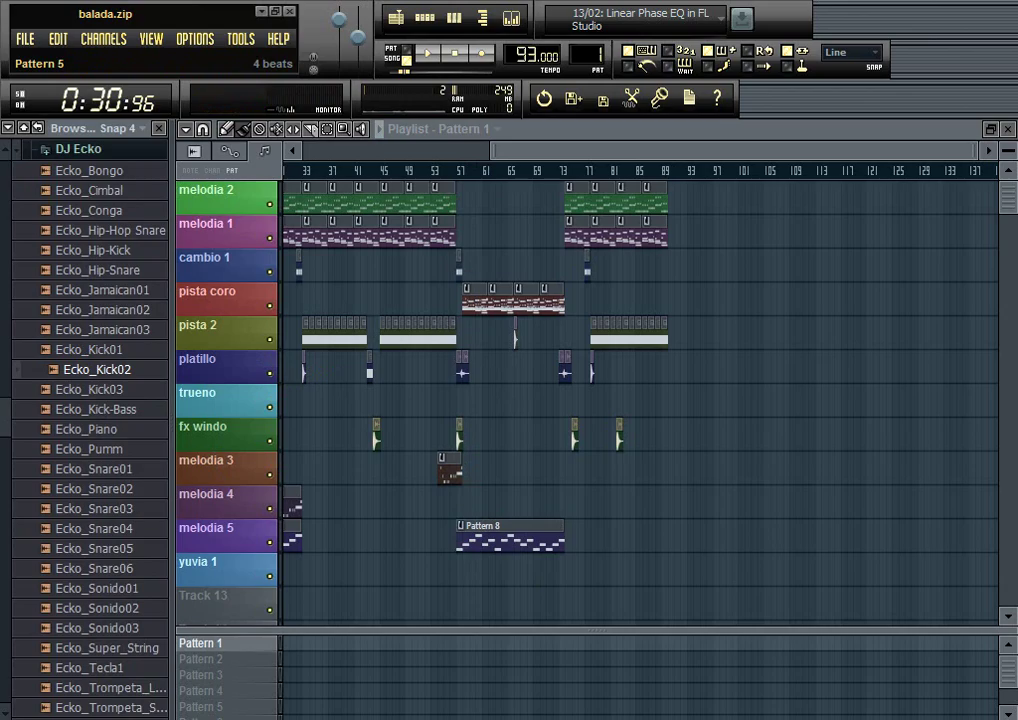